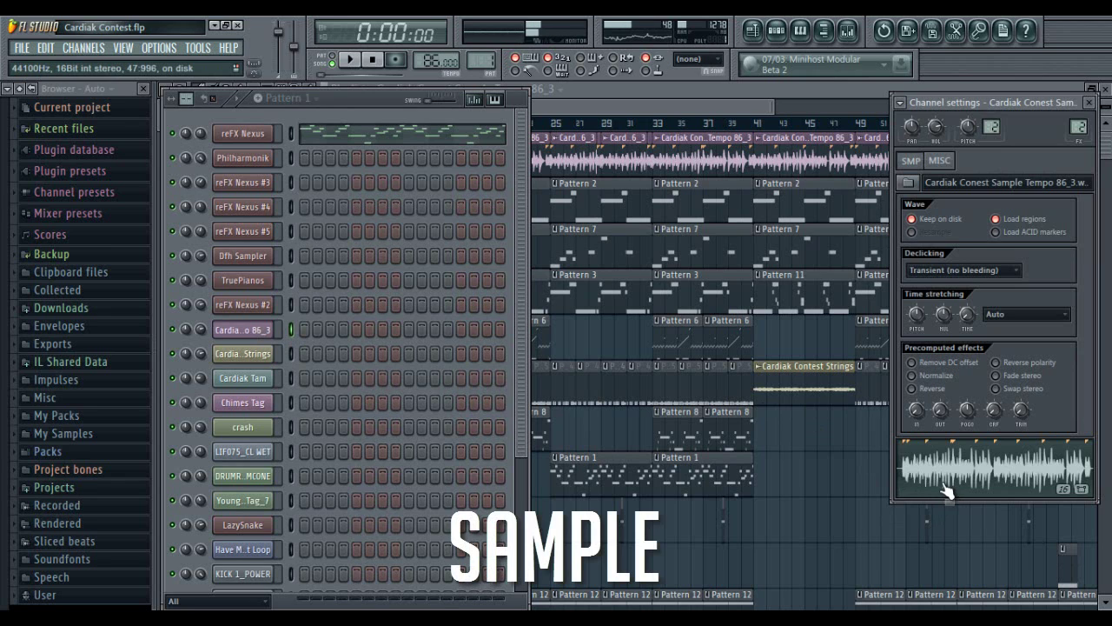
Play back Pattern 1 and Pattern 2 one after the other, stopping playback after each.
click(350, 61)
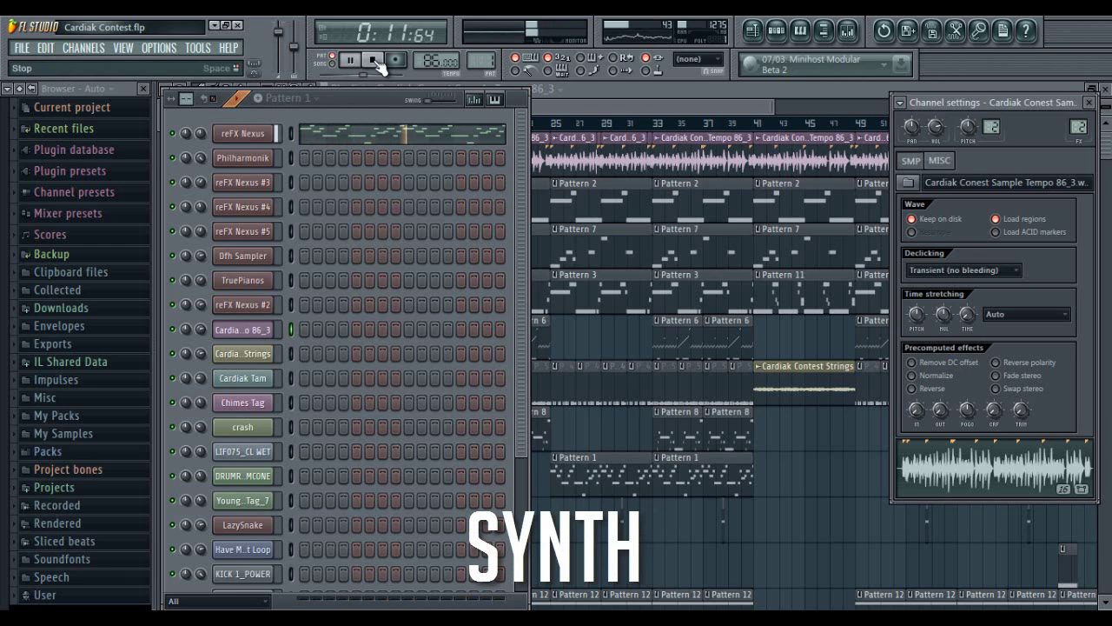
click(374, 60)
key(KP_Add)
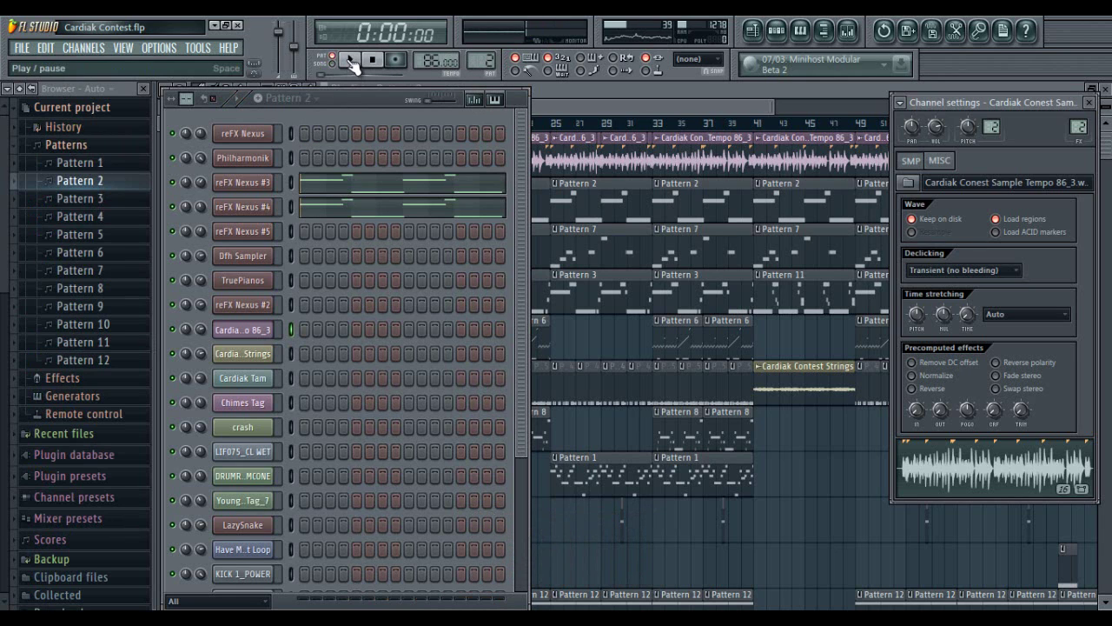
click(350, 60)
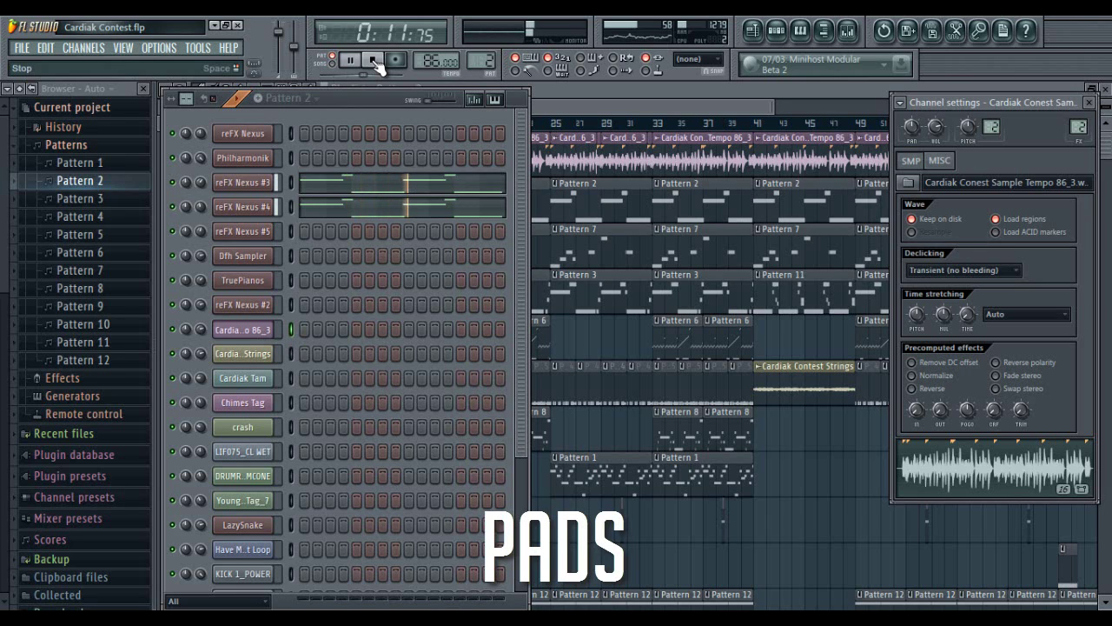
click(374, 60)
Select Pattern 3 and play it back to audition the reFX Nexus #5 part.
key(KP_Add)
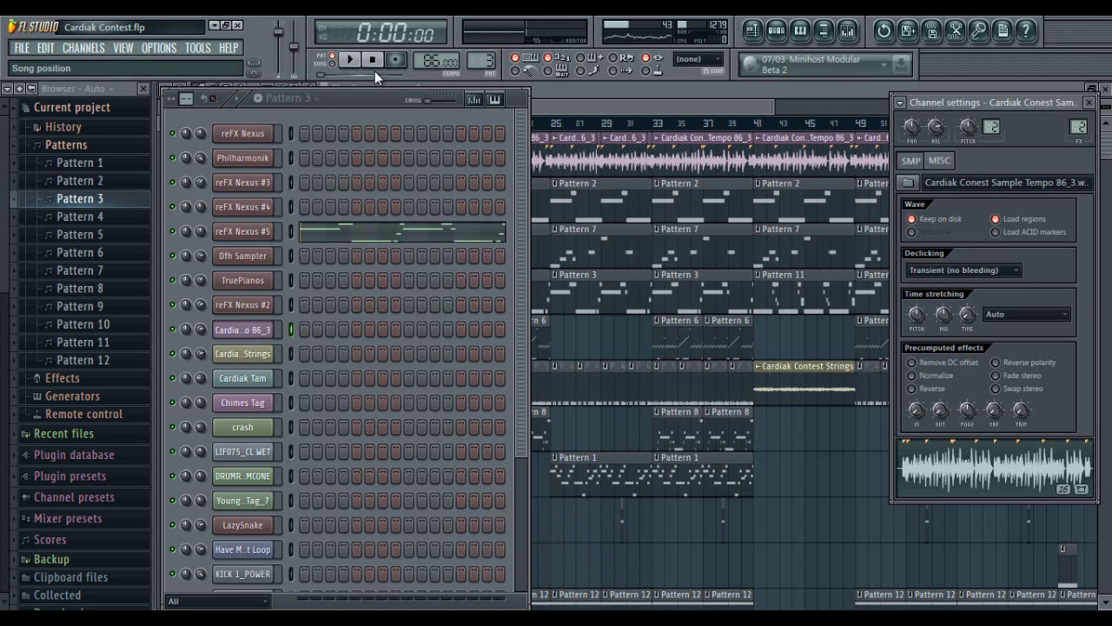
click(351, 60)
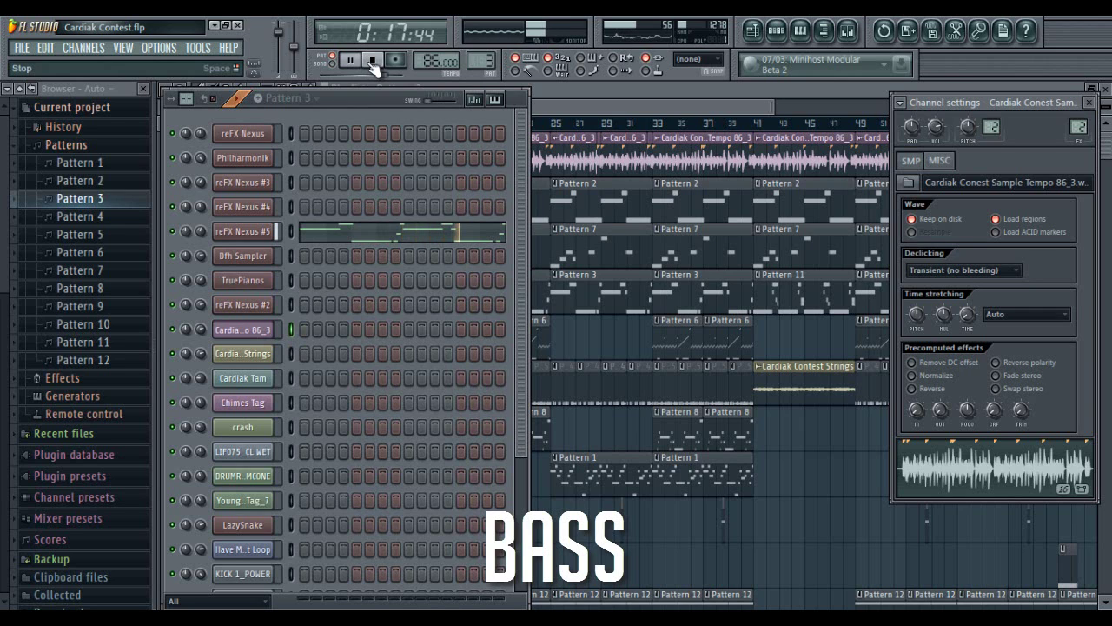
click(372, 61)
Play Pattern 4 and examine its kick and snare steps in the lower channels.
key(KP_Add)
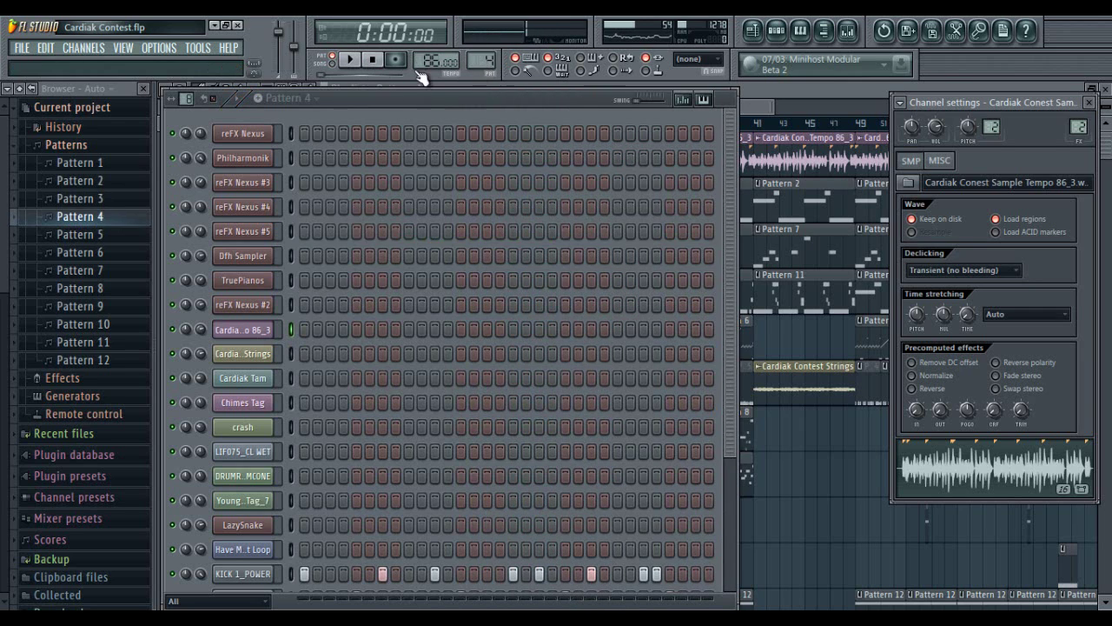
click(348, 59)
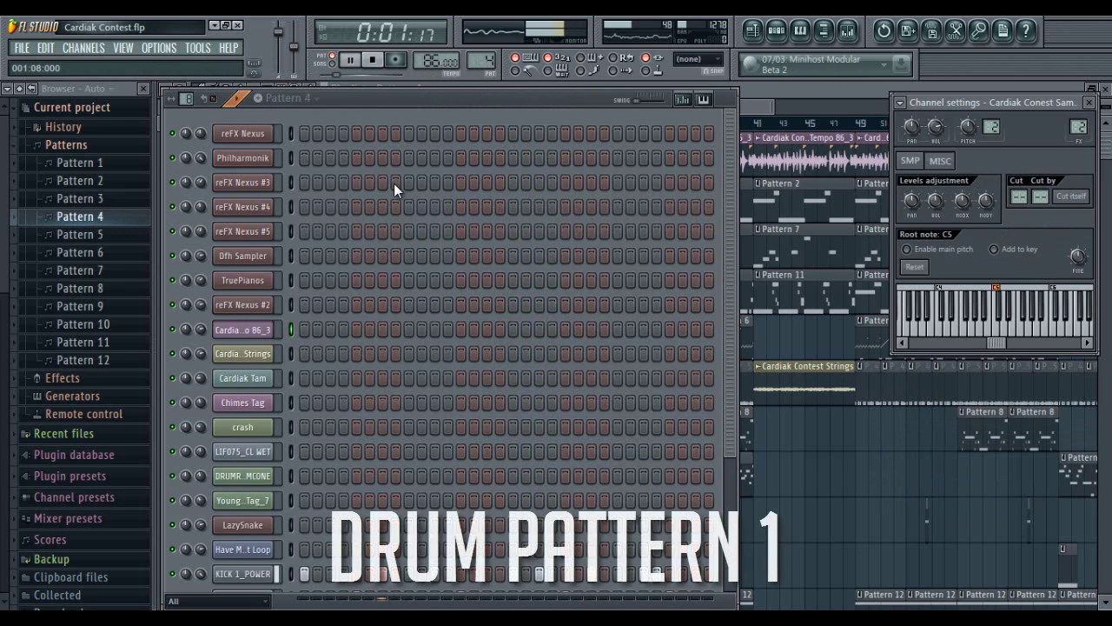
scroll(670, 187, down, 5)
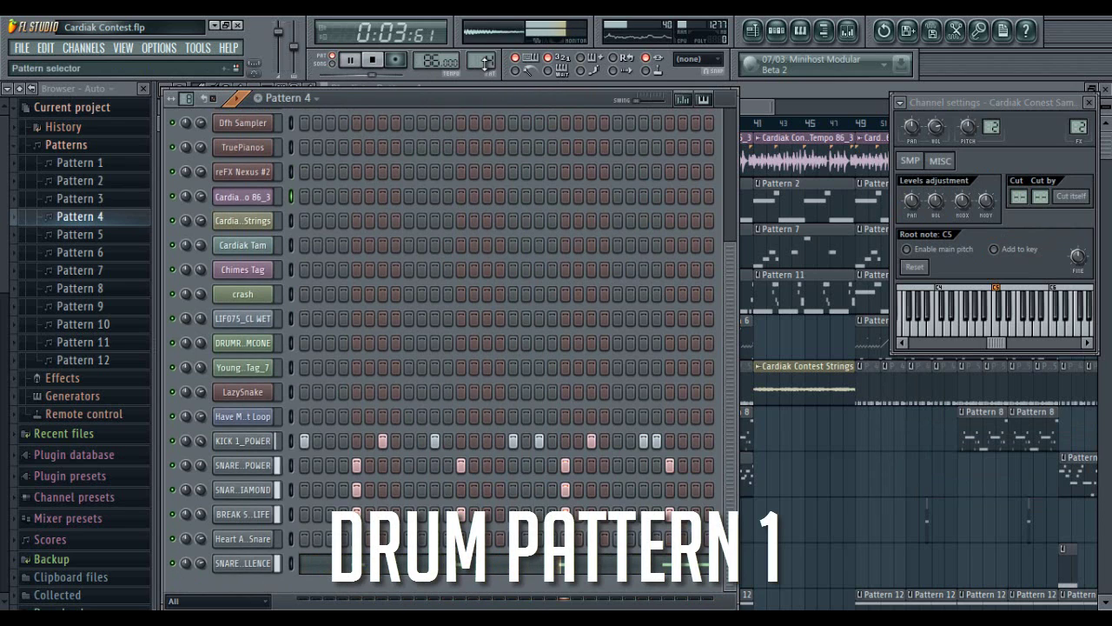
click(372, 61)
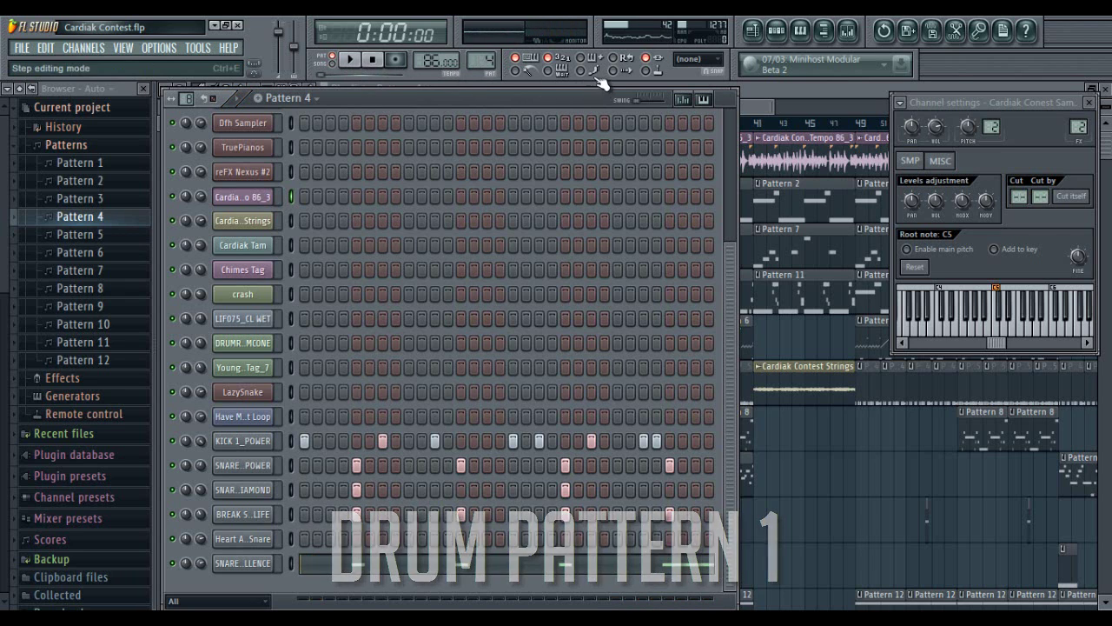
Switch to Pattern 5 and audition its drum sequence.
scroll(491, 61, up, 1)
click(351, 59)
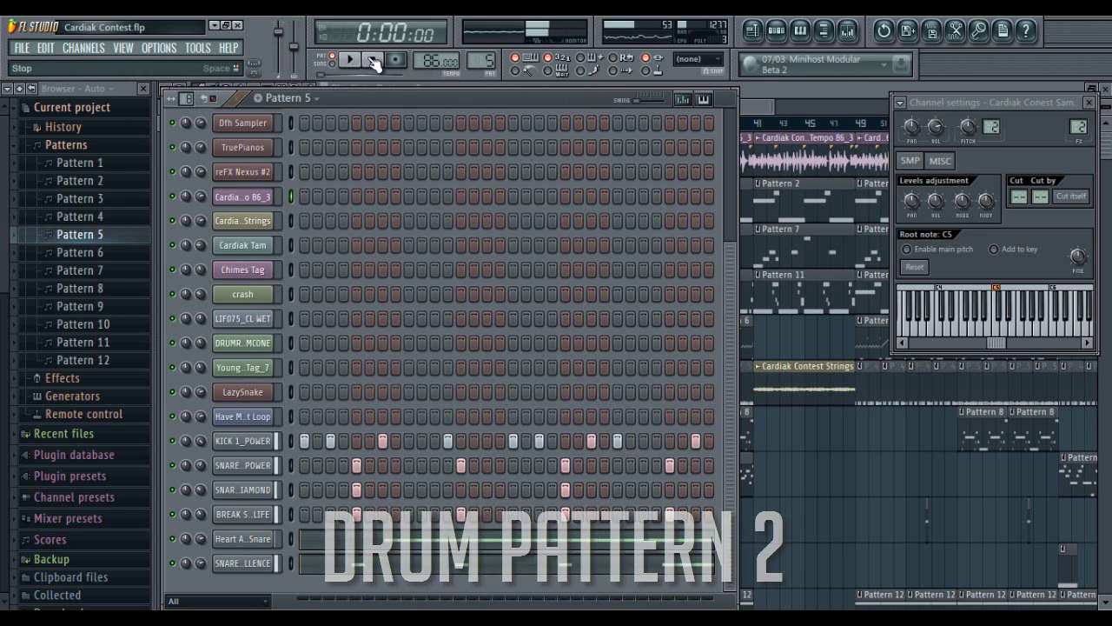
click(373, 61)
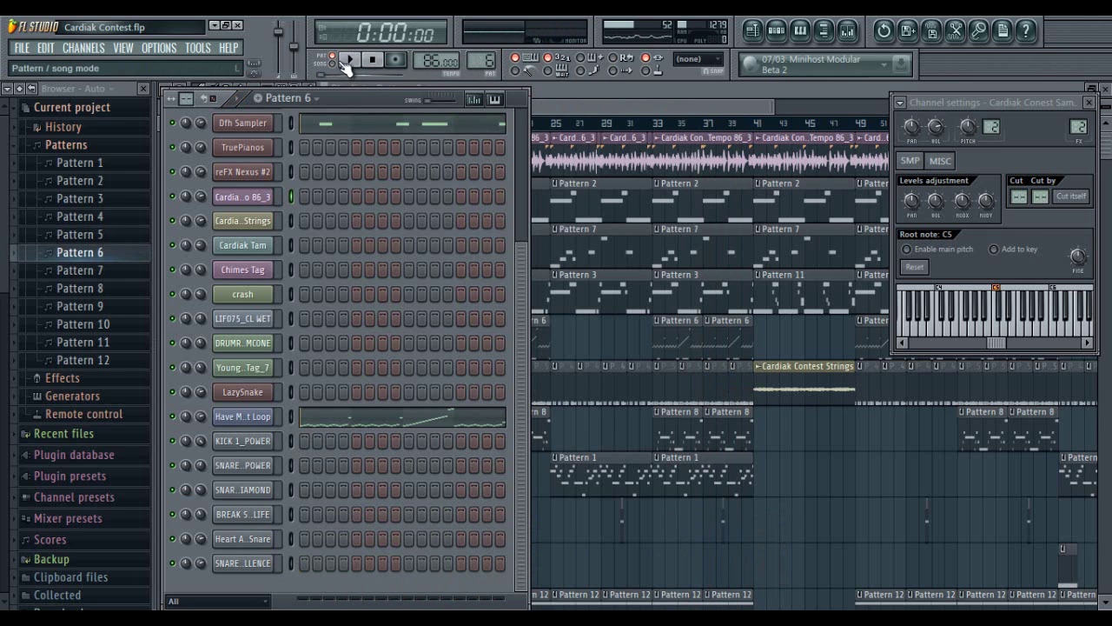
Play Pattern 6 and examine its Dfh Sampler and Have M..t Loop channels.
click(347, 60)
scroll(526, 215, up, 1)
drag(525, 214, 540, 119)
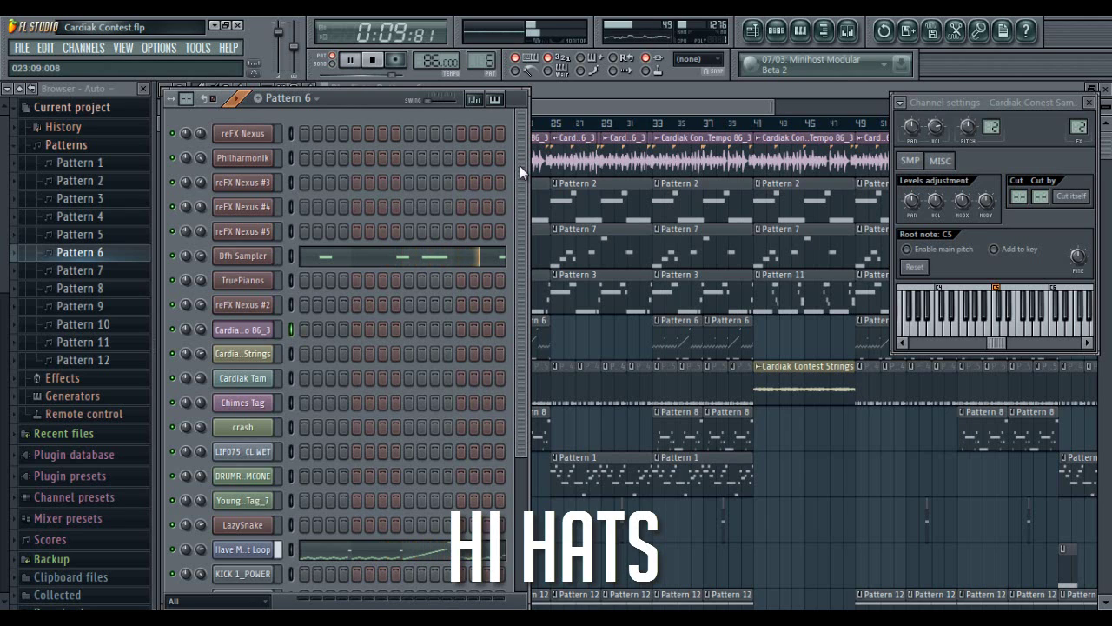
Audition Pattern 7 and Pattern 8 in turn, stopping playback after each.
scroll(482, 57, up, 1)
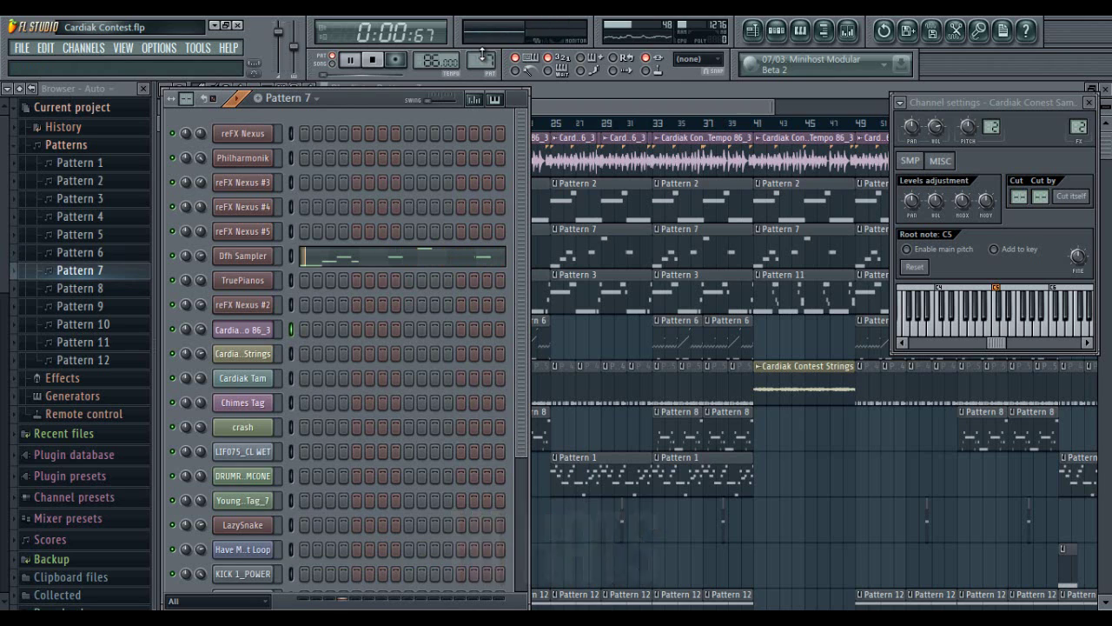
click(372, 60)
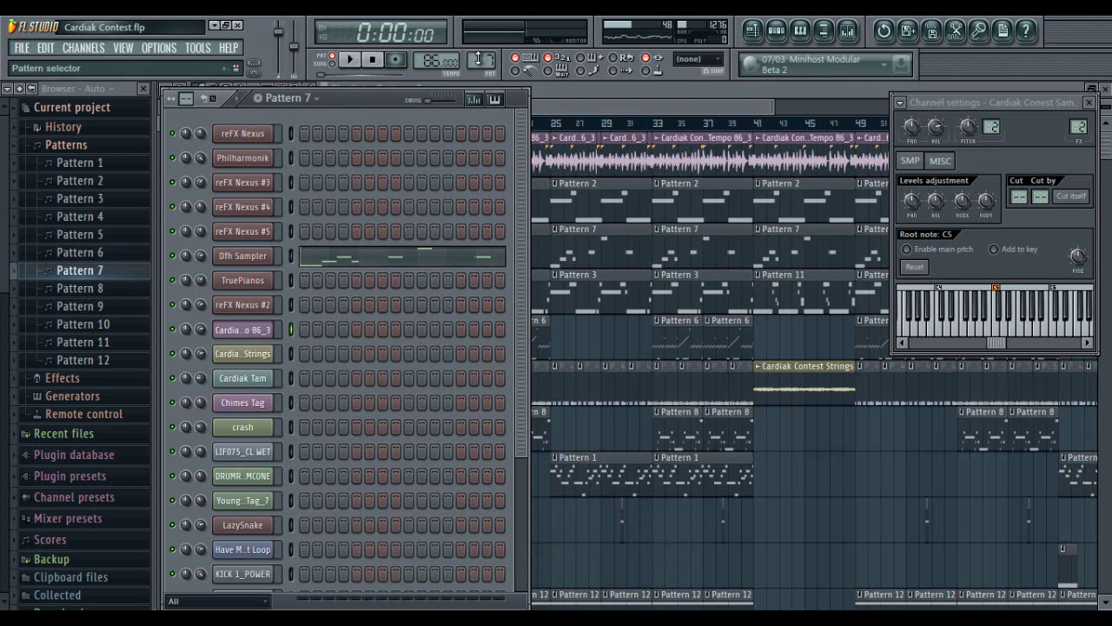
scroll(478, 59, up, 1)
key(space)
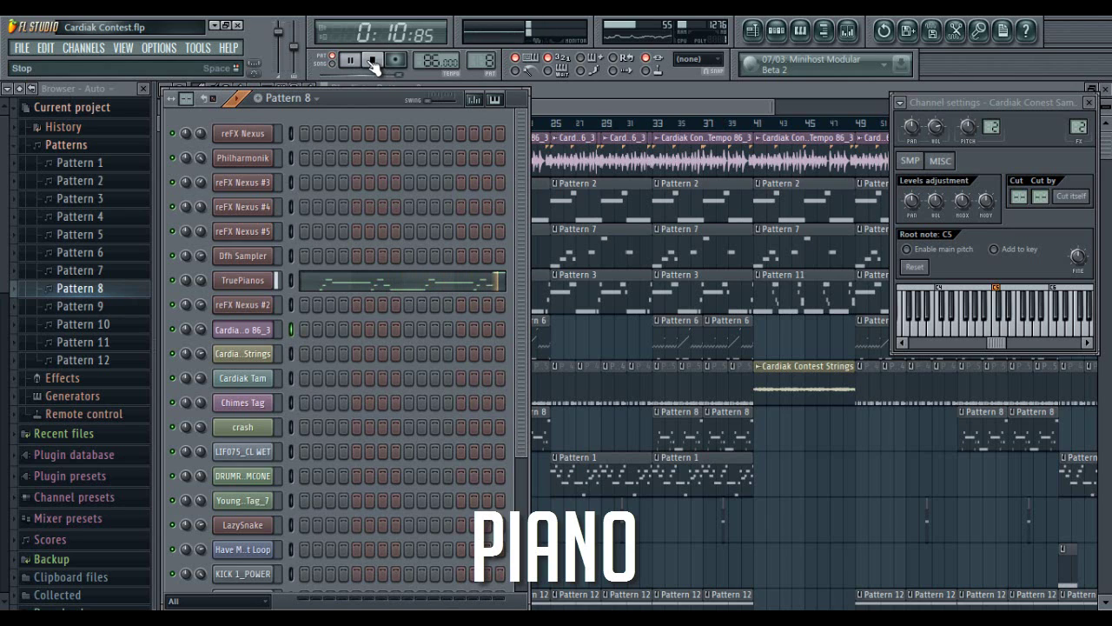
click(371, 61)
Audition Pattern 9 and Pattern 10, examining the lowest snare channel used in Pattern 10.
scroll(480, 59, up, 1)
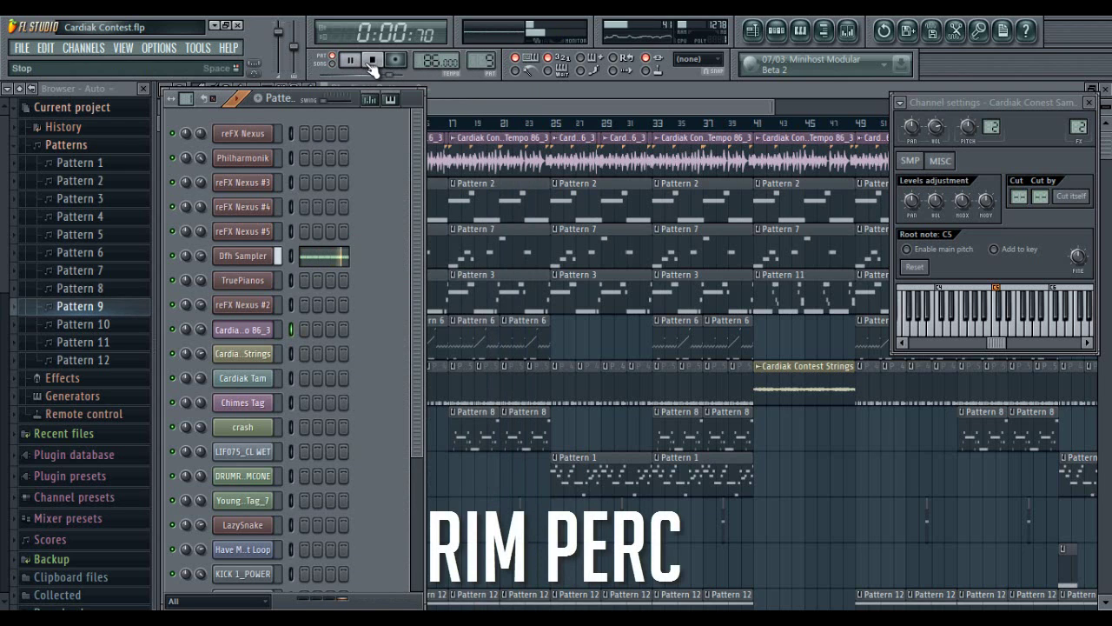
scroll(480, 61, up, 1)
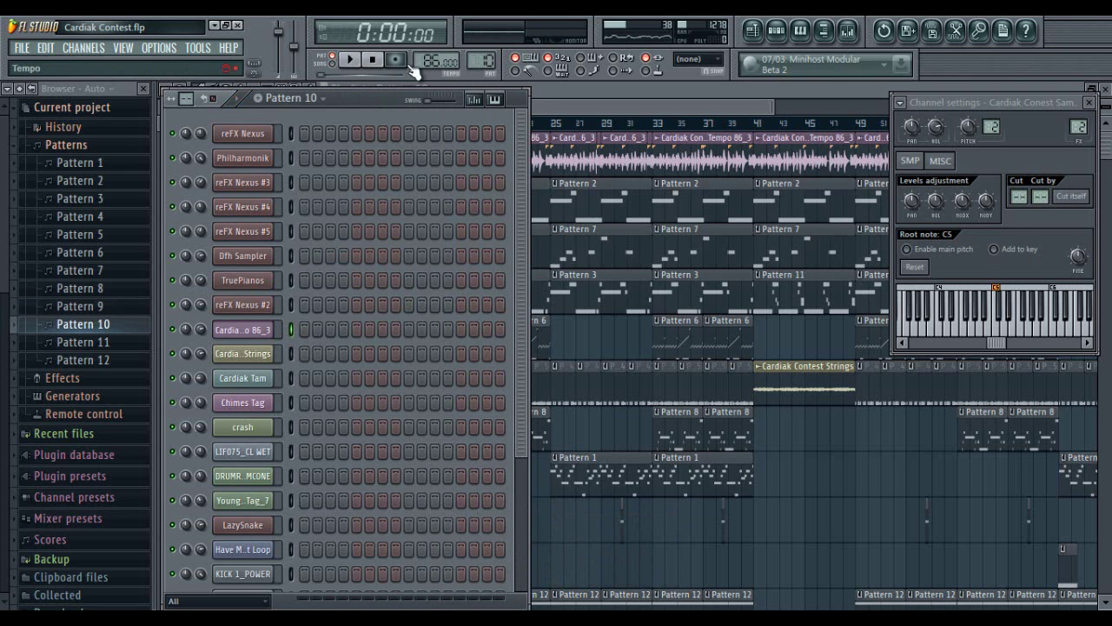
click(349, 59)
drag(526, 164, 518, 371)
key(space)
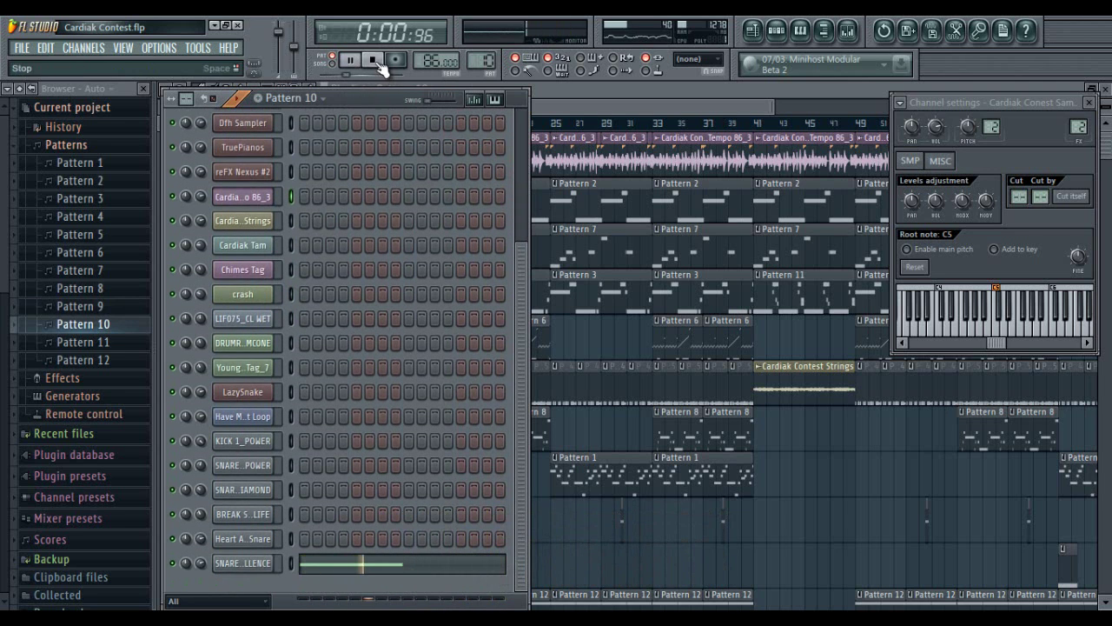
Play Pattern 11 and solo its Philharmonik channel.
scroll(484, 61, down, 1)
click(350, 59)
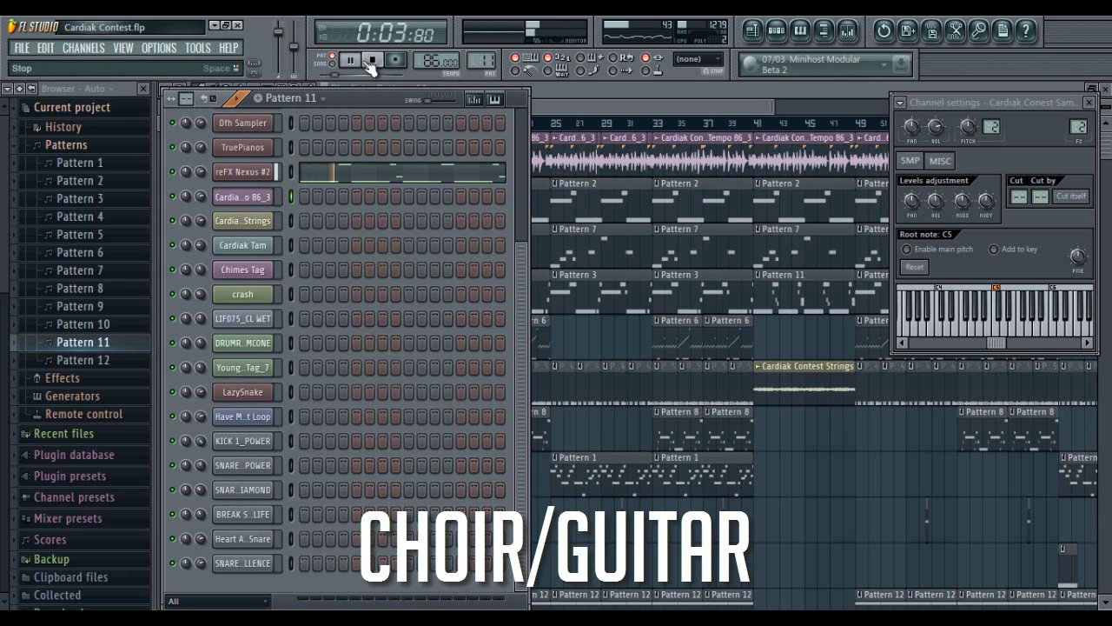
drag(519, 259, 523, 84)
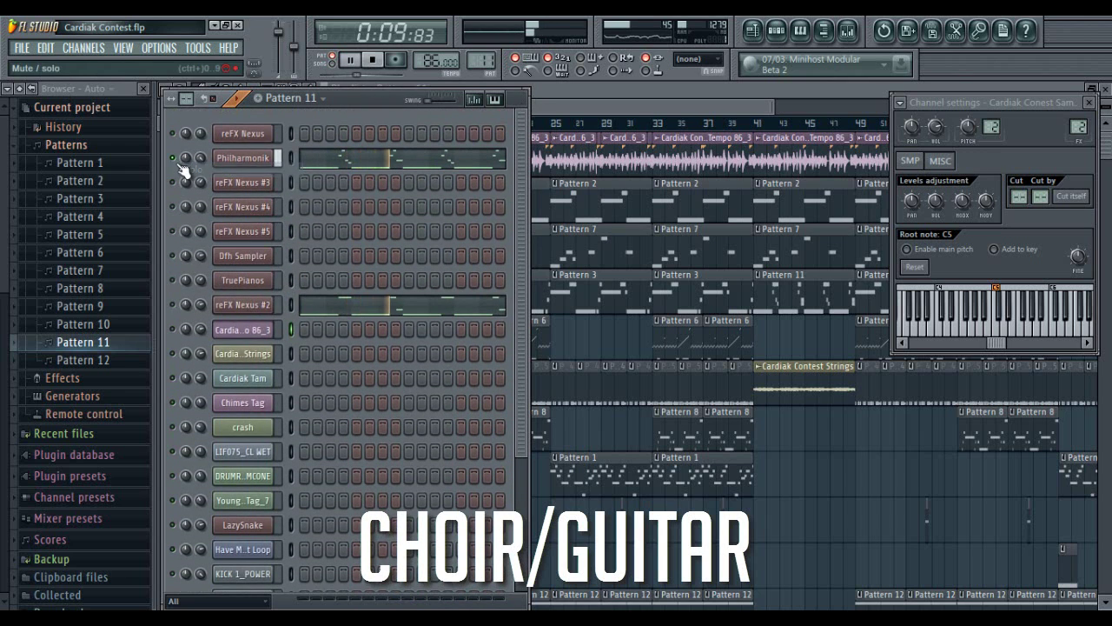
Solo the reFX Nexus #2 channel during playback, then re-enable all channels and stop playback.
right_click(174, 306)
click(173, 306)
click(174, 307)
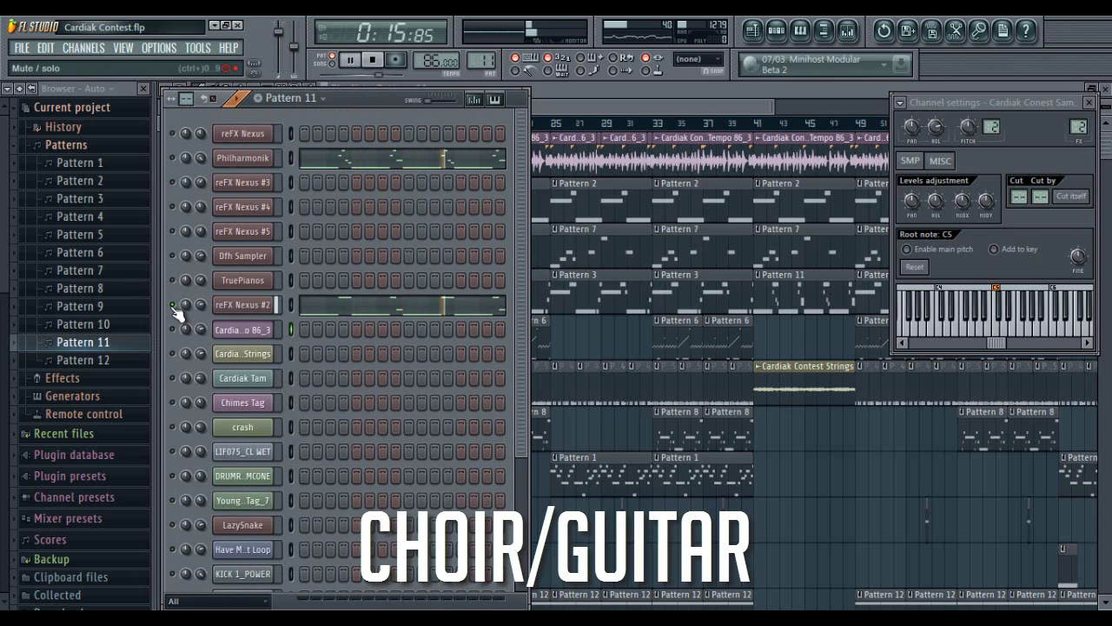
right_click(173, 307)
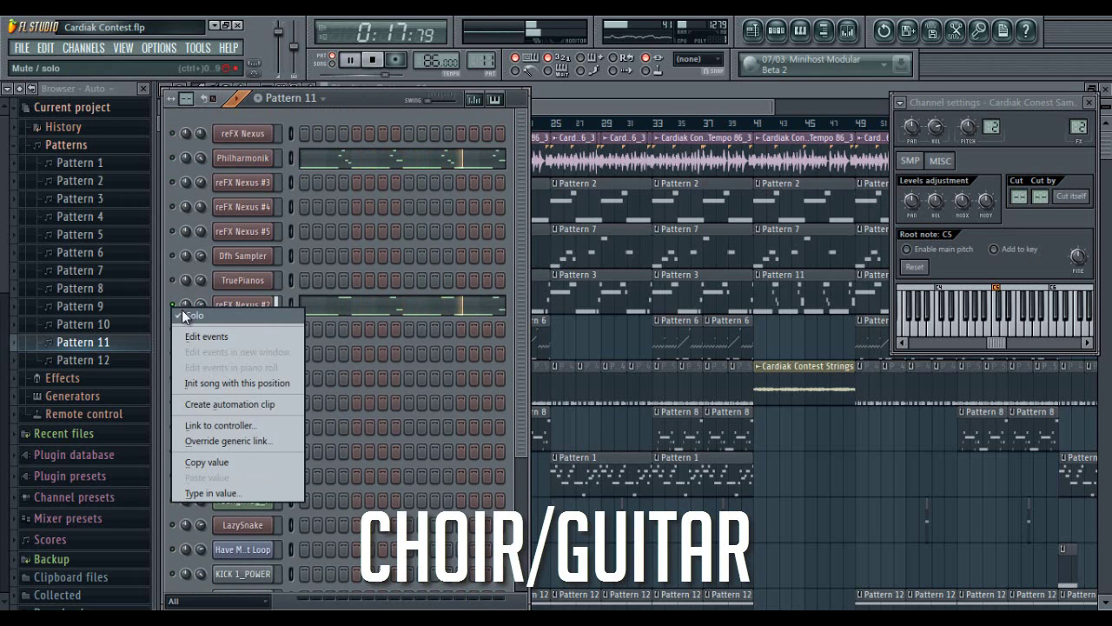
click(173, 305)
click(372, 59)
Play back Pattern 12 to audition the LazySnake channel.
scroll(480, 60, up, 1)
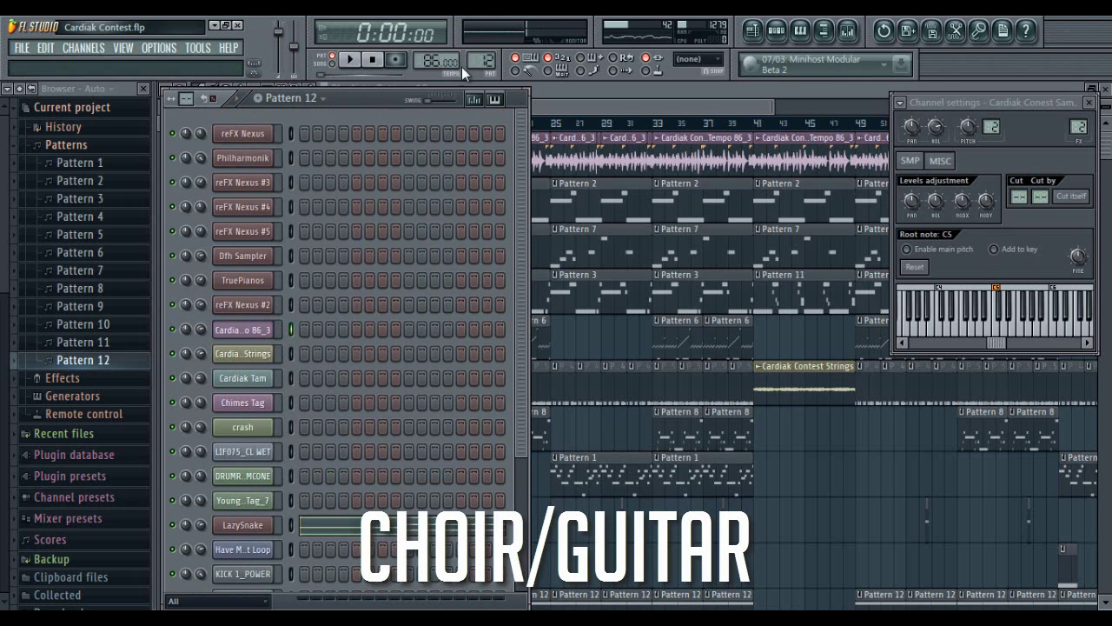
click(357, 69)
drag(523, 185, 526, 350)
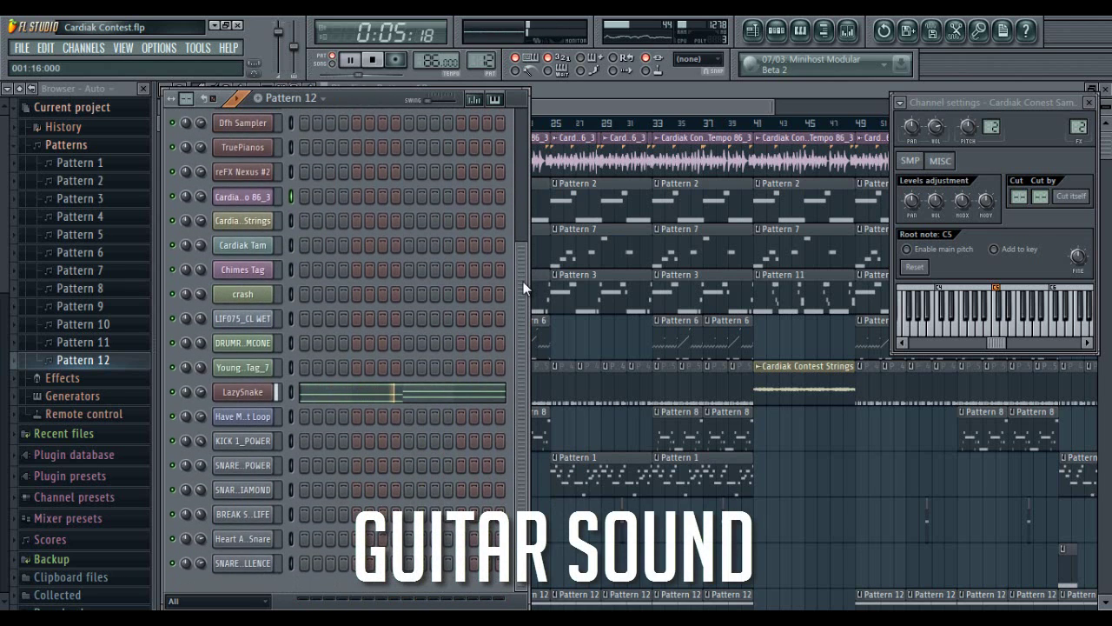
click(372, 59)
Select the empty Pattern 13 and bring the Playlist to the front.
scroll(482, 60, up, 1)
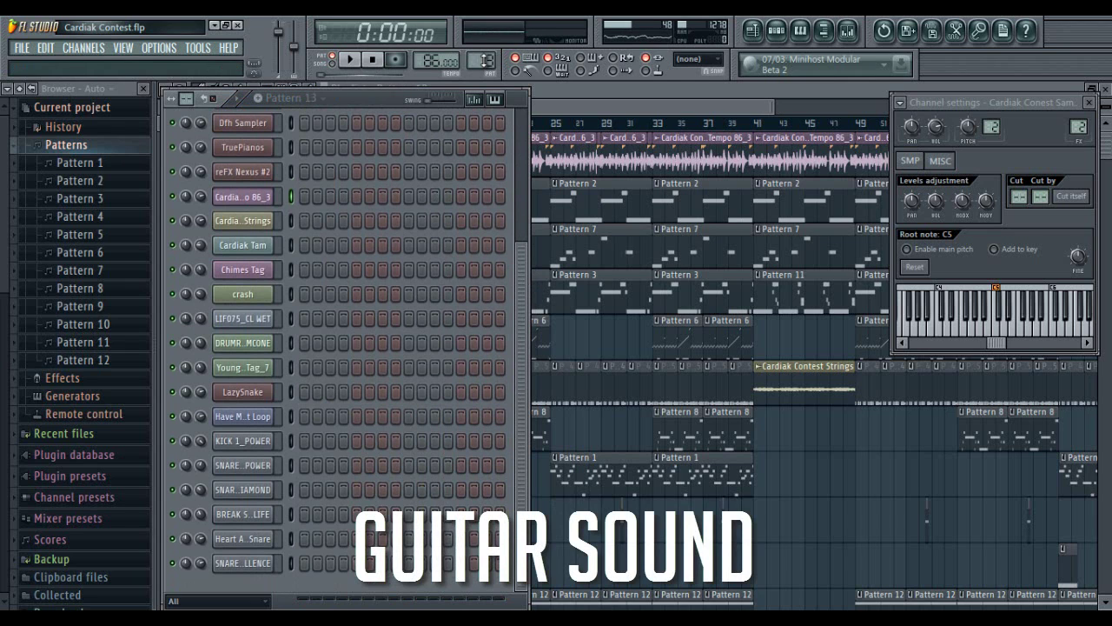
drag(524, 265, 525, 104)
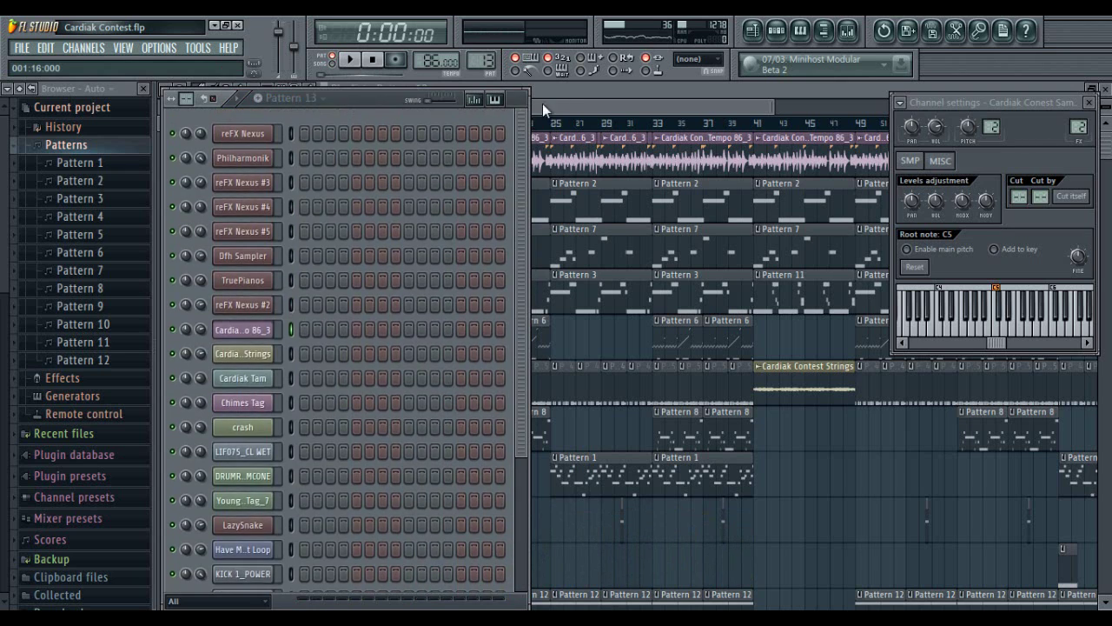
click(542, 103)
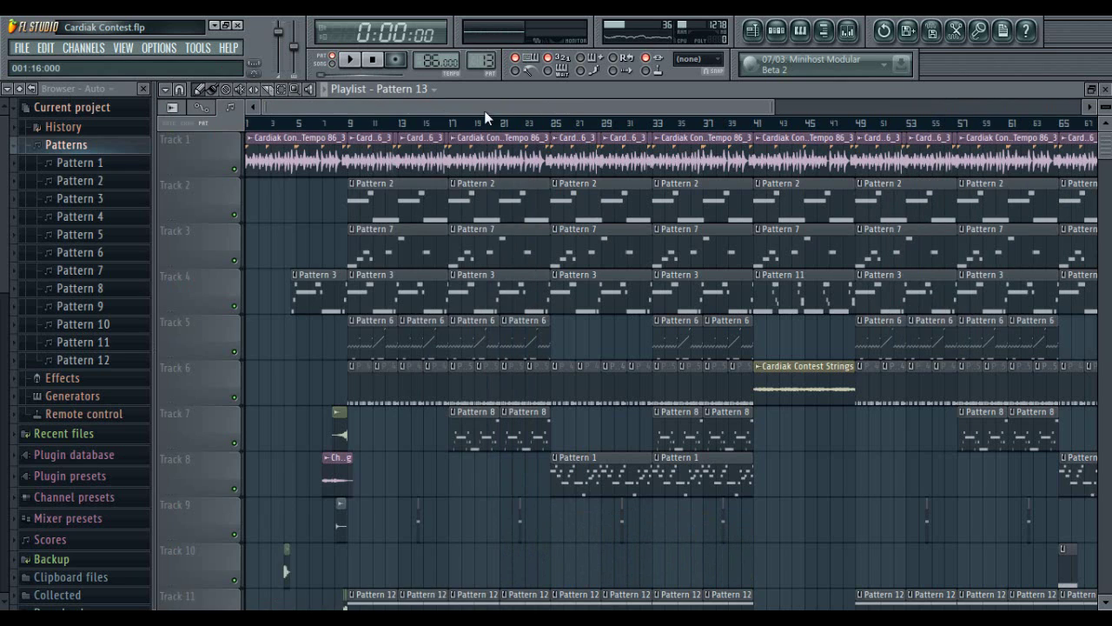
Play the full arrangement in song mode and reduce the Playlist zoom and clip height to examine all tracks.
click(352, 60)
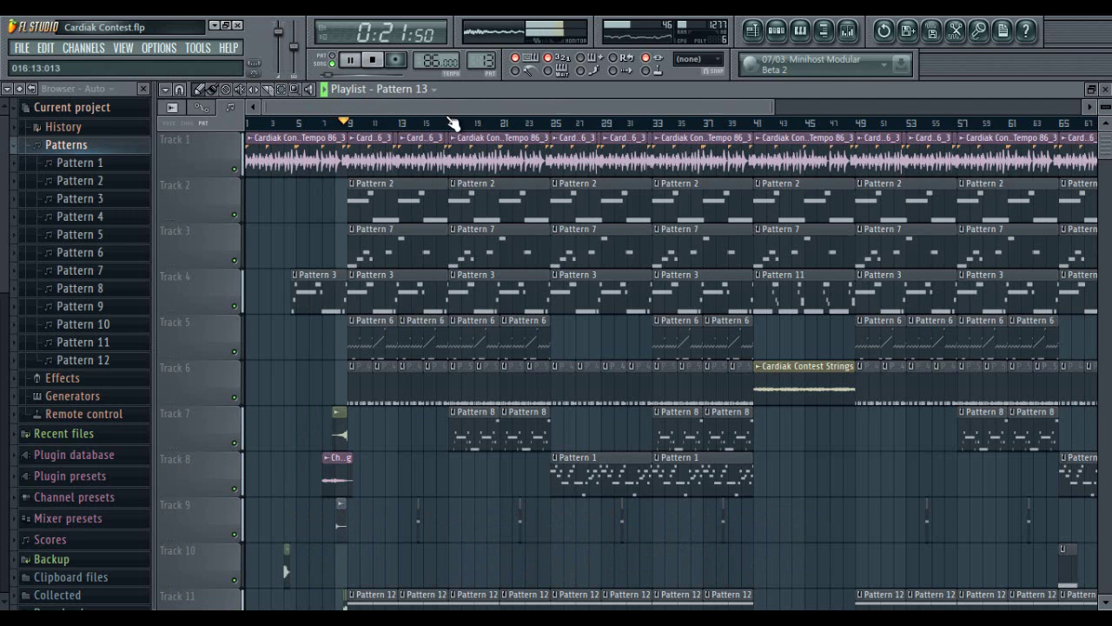
scroll(453, 125, down, 4)
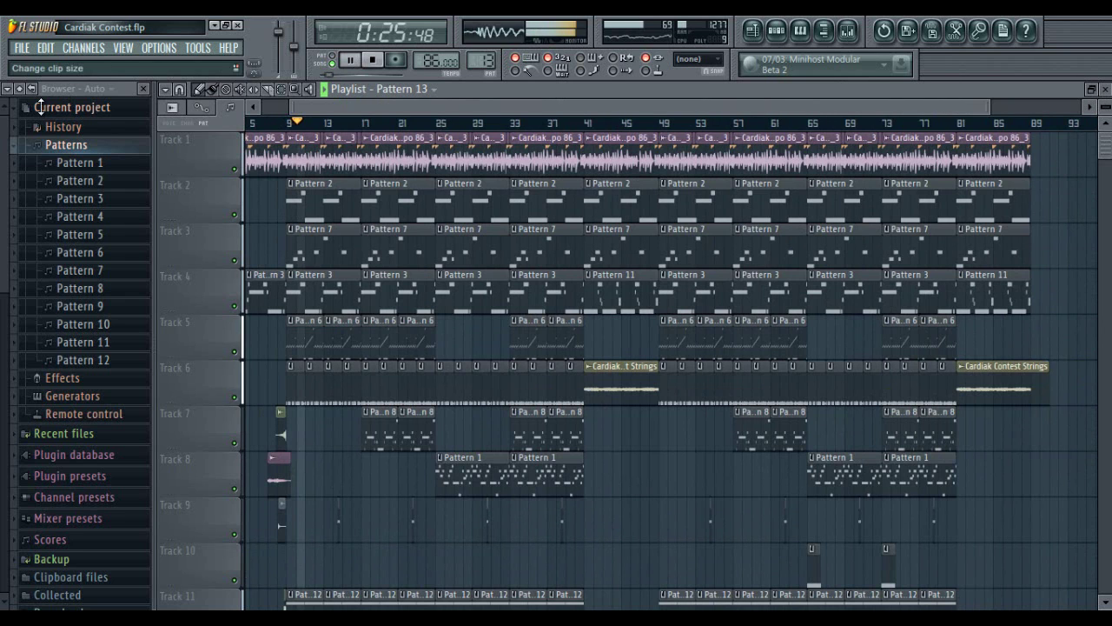
scroll(39, 107, down, 4)
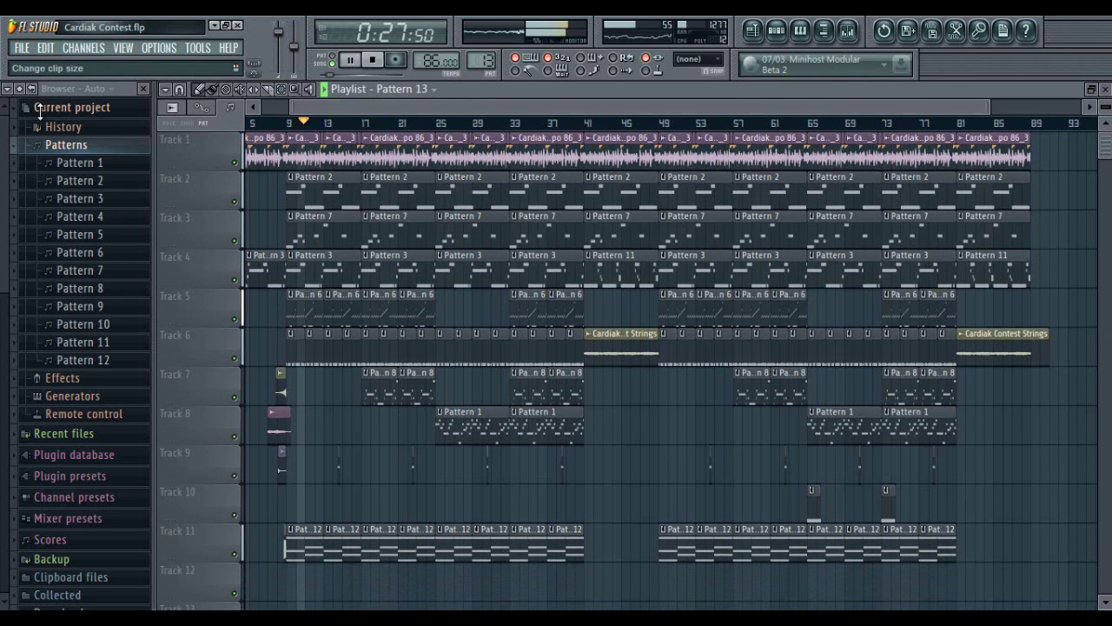